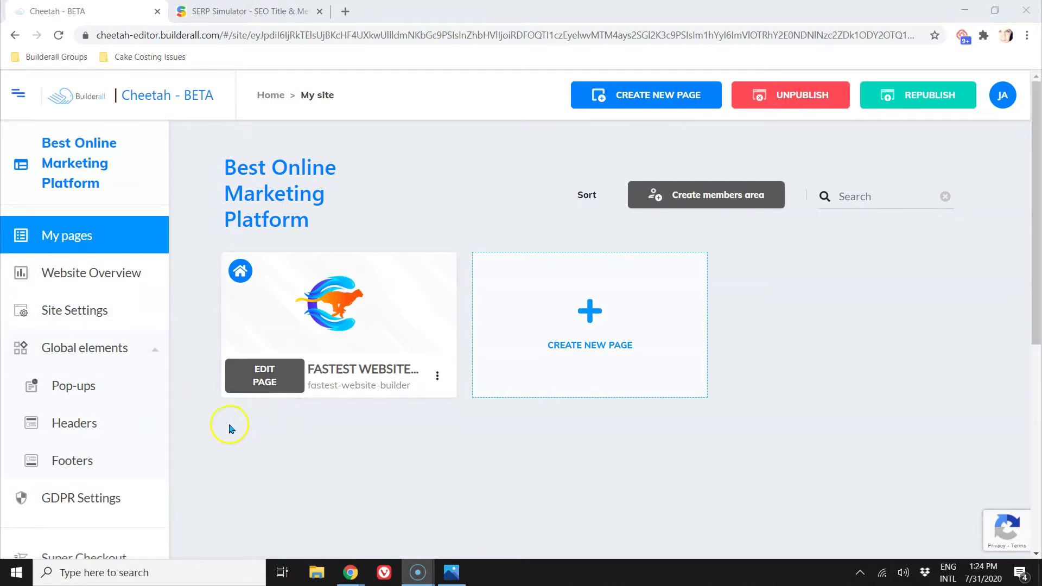
Open the site settings and review the title, address URL and the keyword phrase within the description.
click(109, 309)
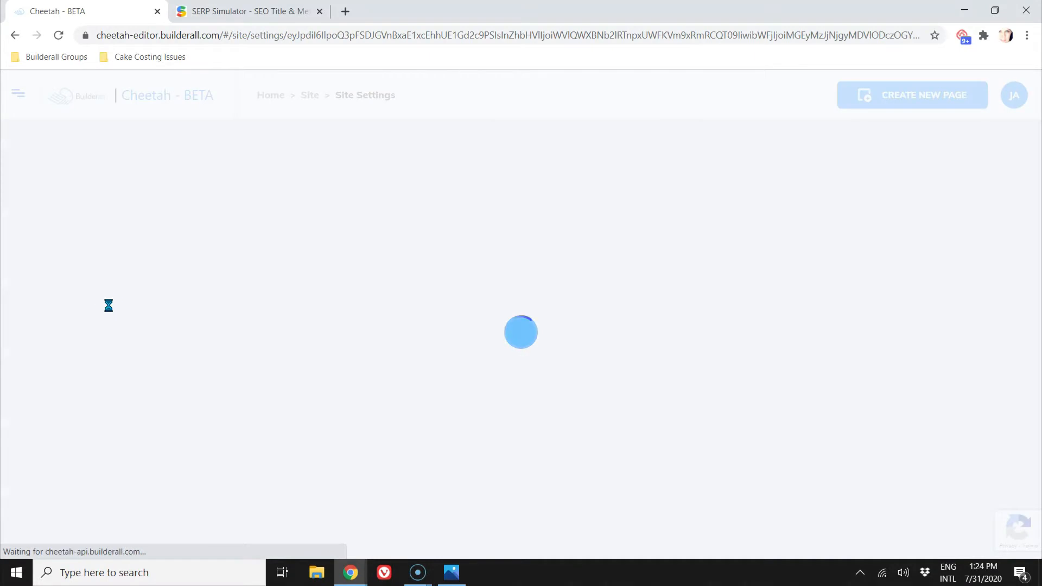
scroll(475, 303, down, 2)
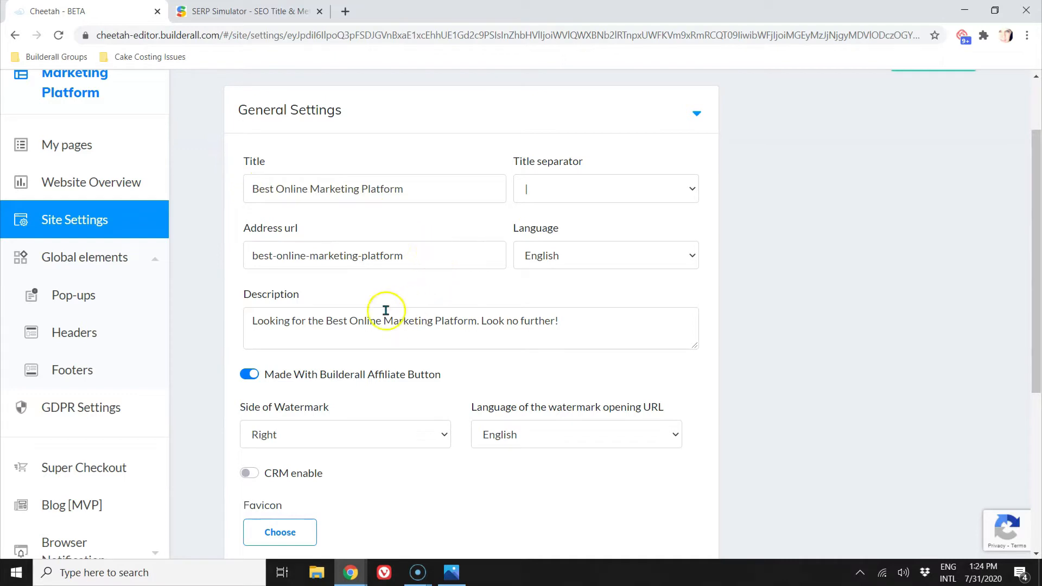
click(326, 323)
drag(326, 323, 474, 322)
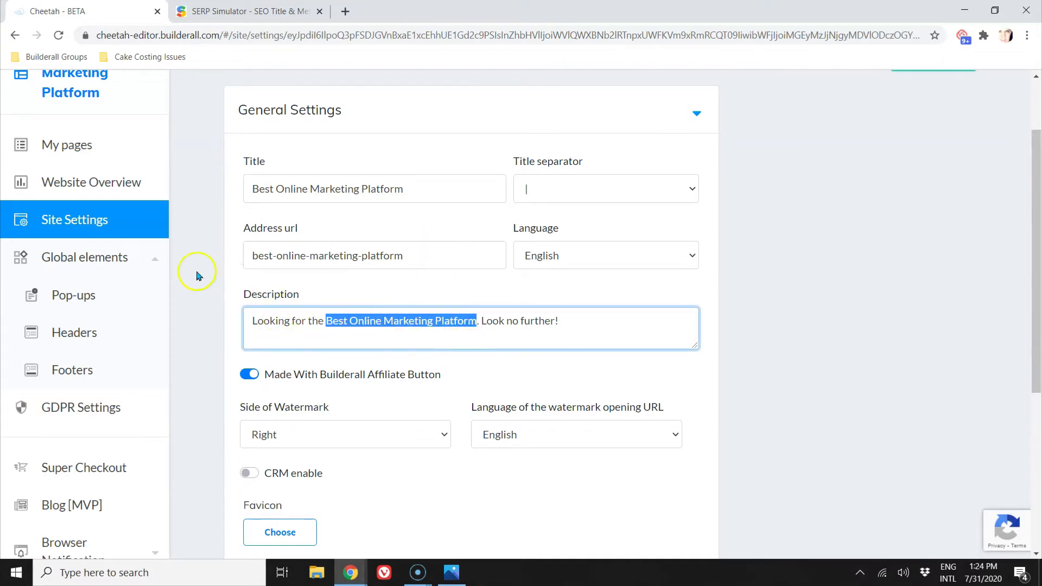
Expand the site's SEO Settings and examine the key word and metatag fields.
scroll(201, 276, down, 5)
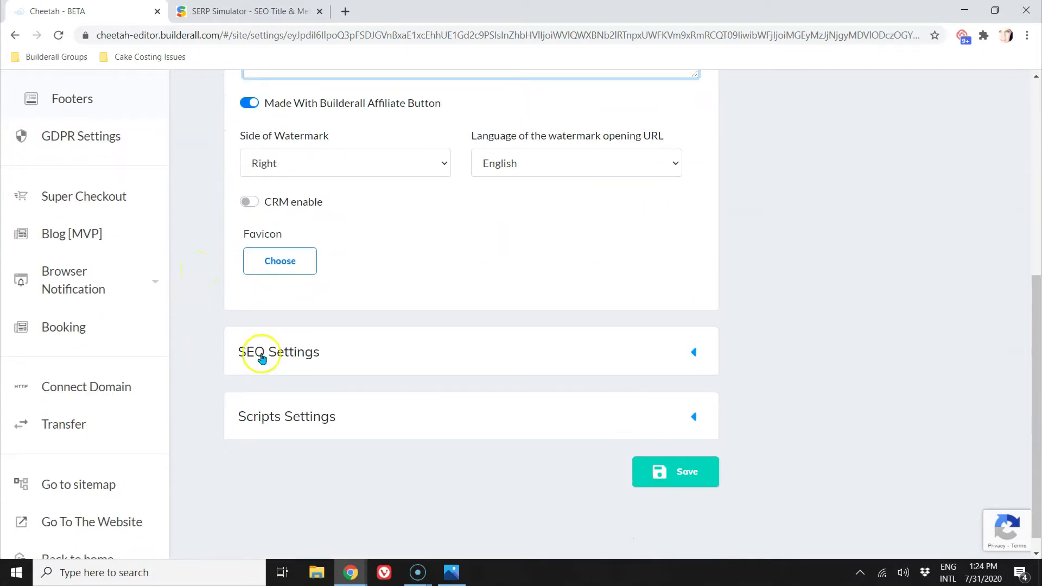
click(286, 352)
scroll(286, 354, up, 4)
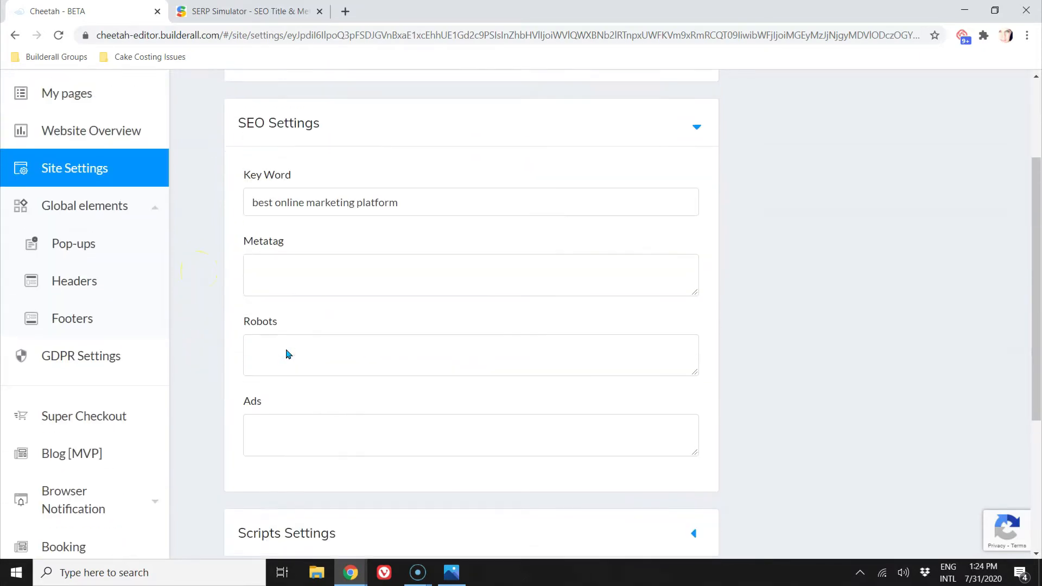
click(403, 209)
drag(404, 209, 264, 211)
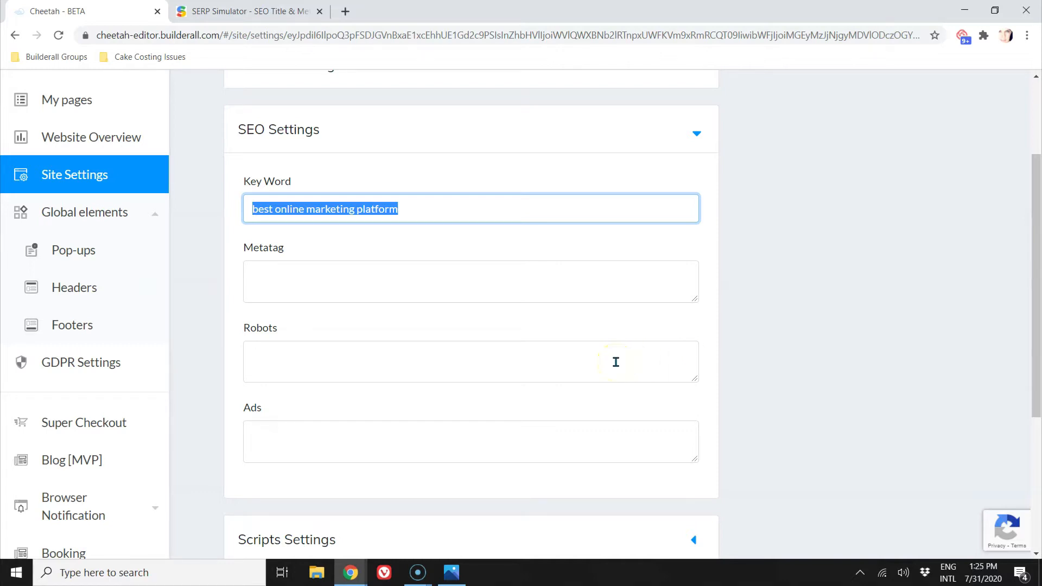
scroll(616, 362, up, 3)
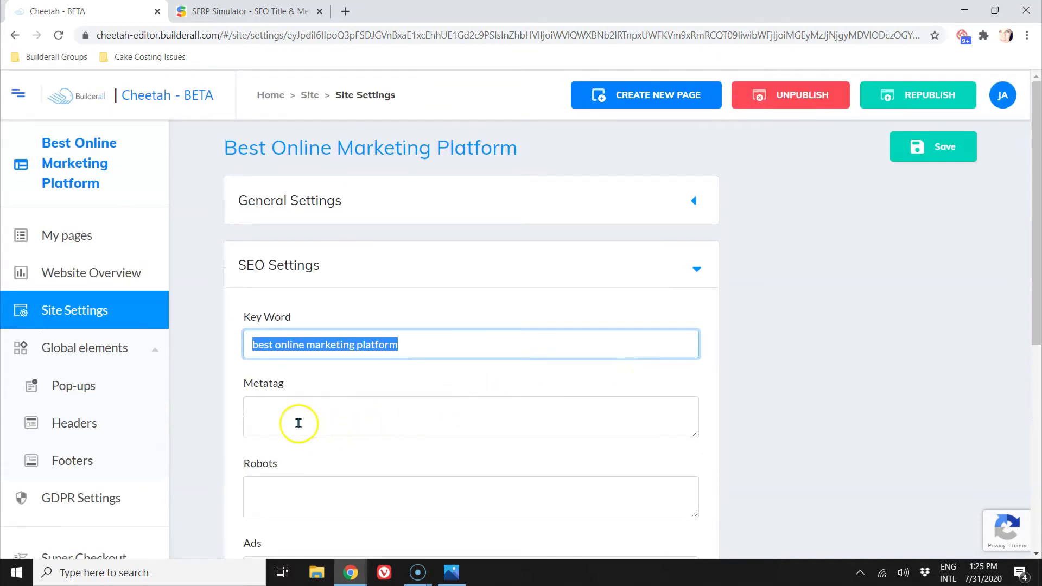
click(412, 416)
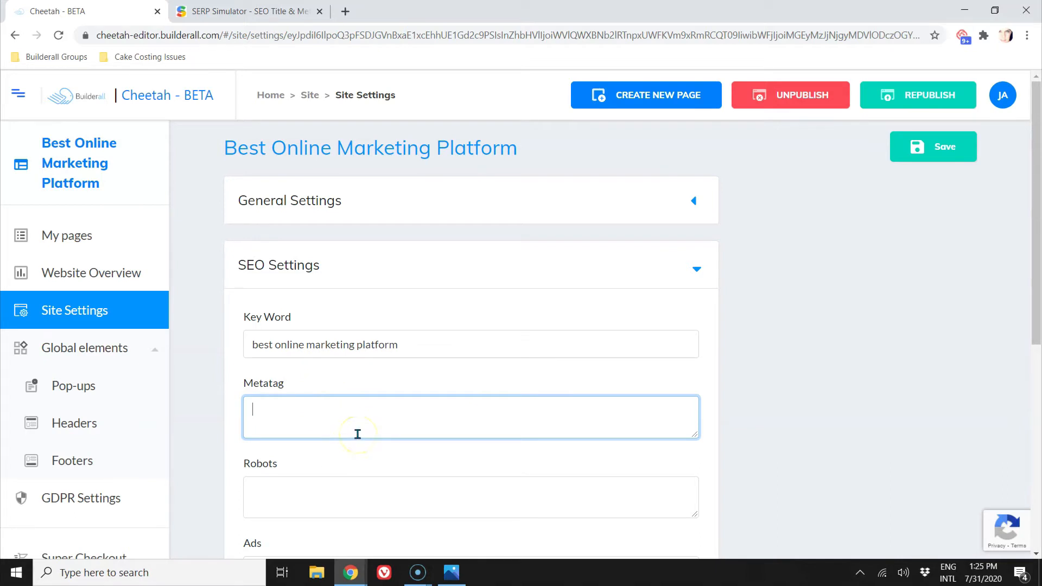
Recheck the site description under General Settings and return to the fields under SEO Settings.
click(330, 201)
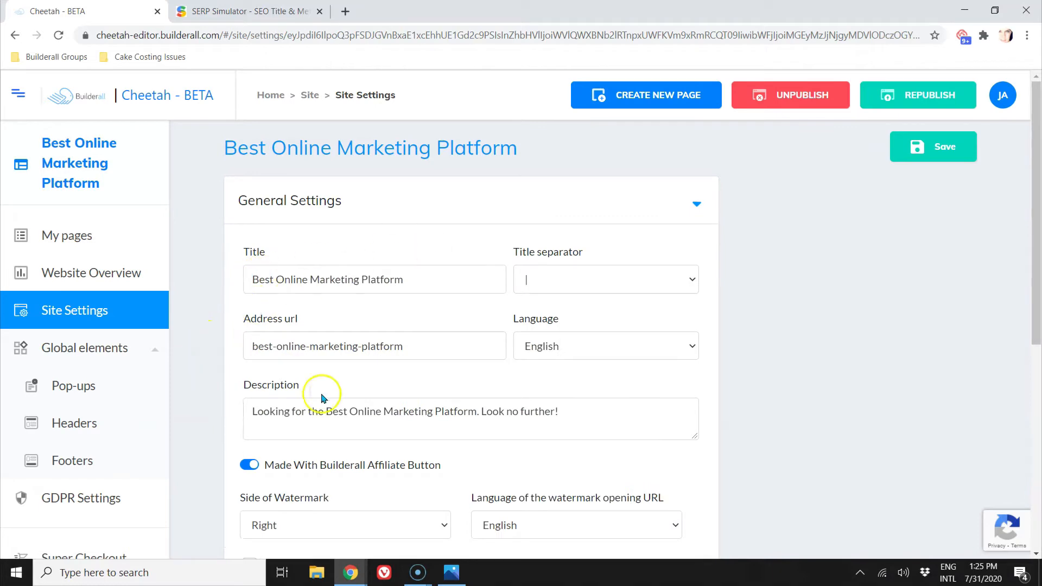
scroll(372, 319, down, 4)
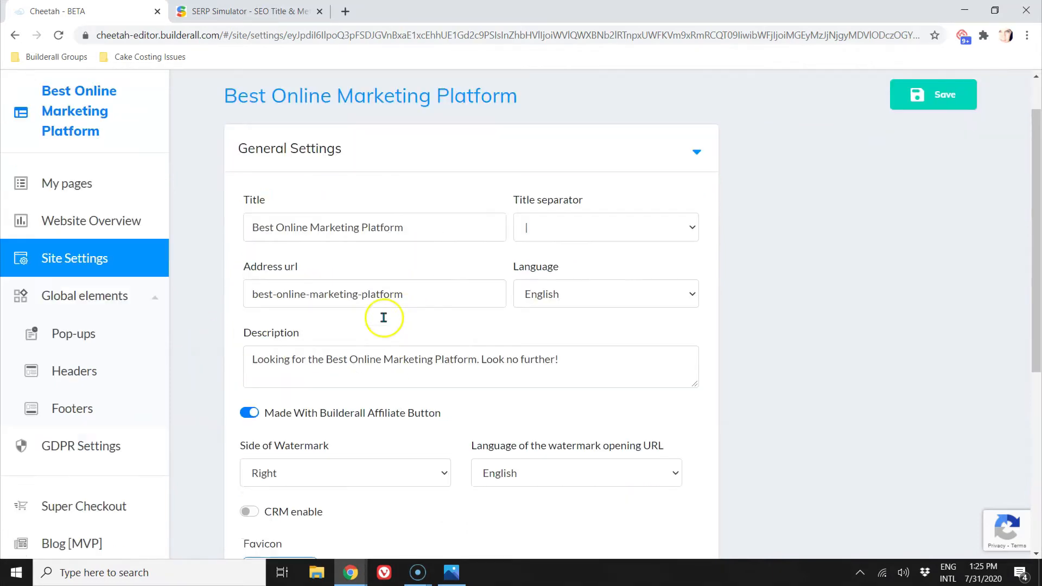
scroll(394, 311, down, 3)
click(302, 332)
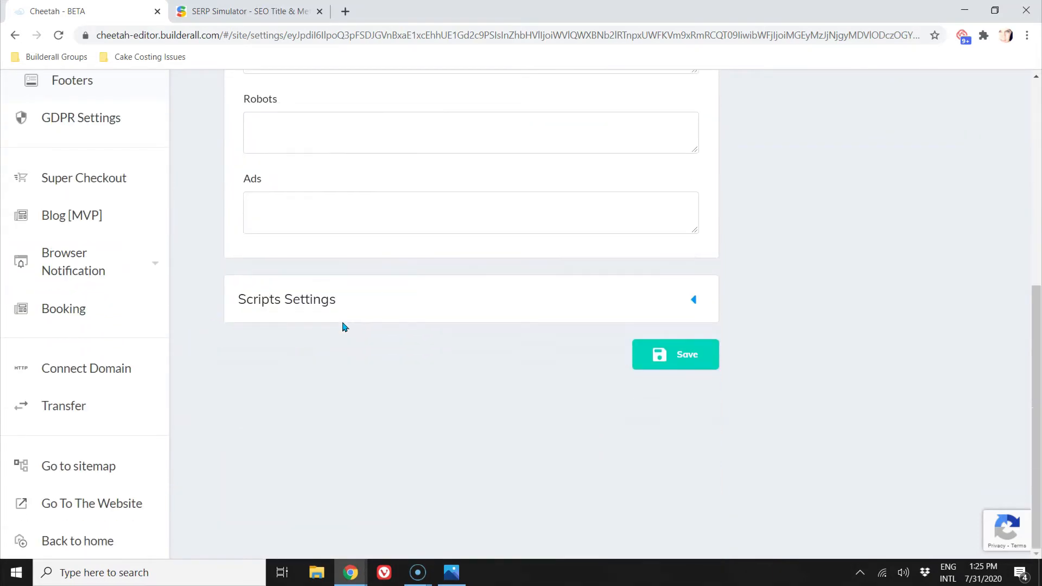
scroll(369, 334, up, 3)
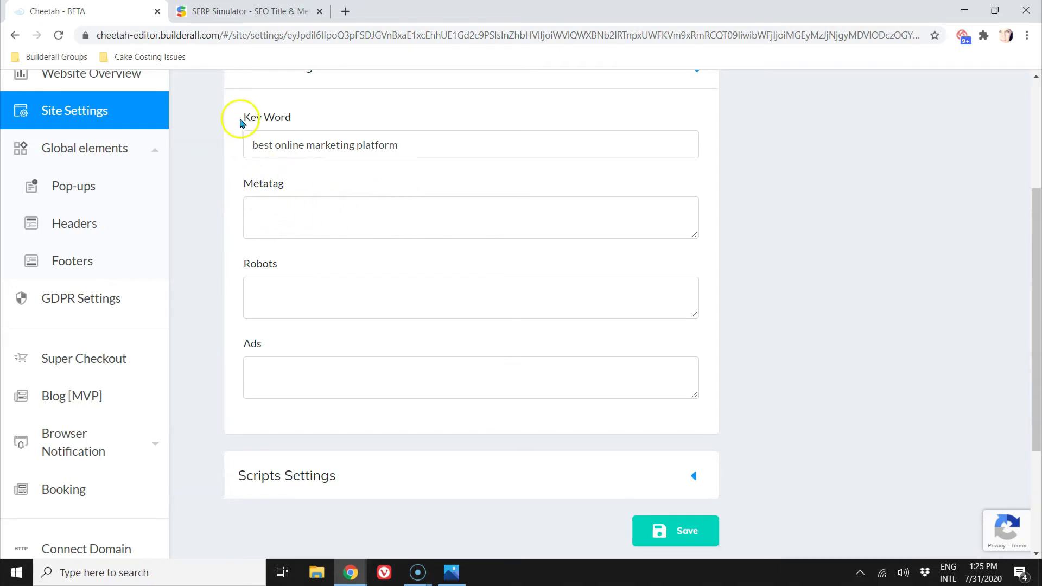
View the Meta Tag Example image in Photos, return to the site settings and save them.
click(451, 572)
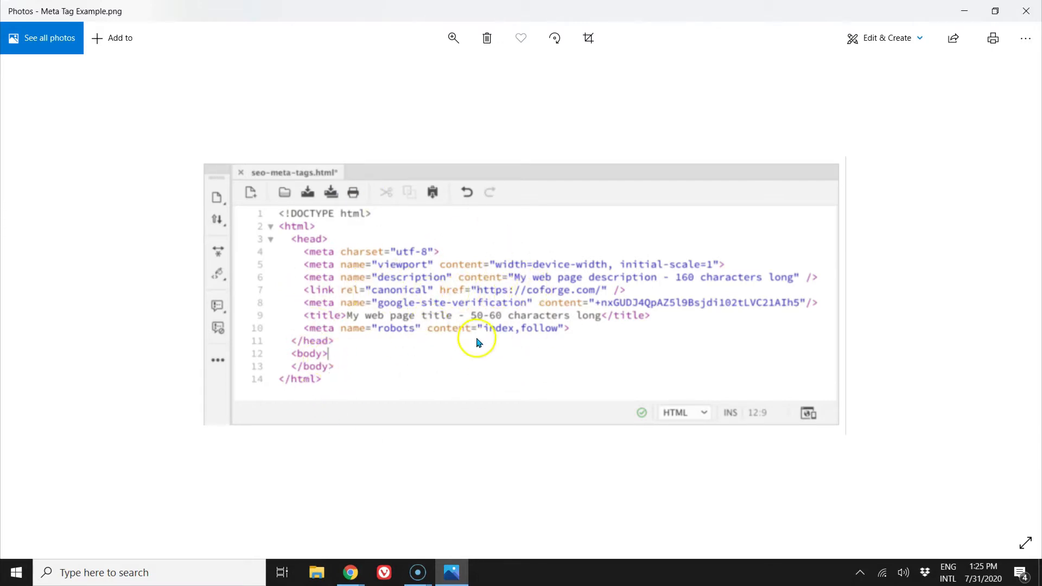
click(964, 10)
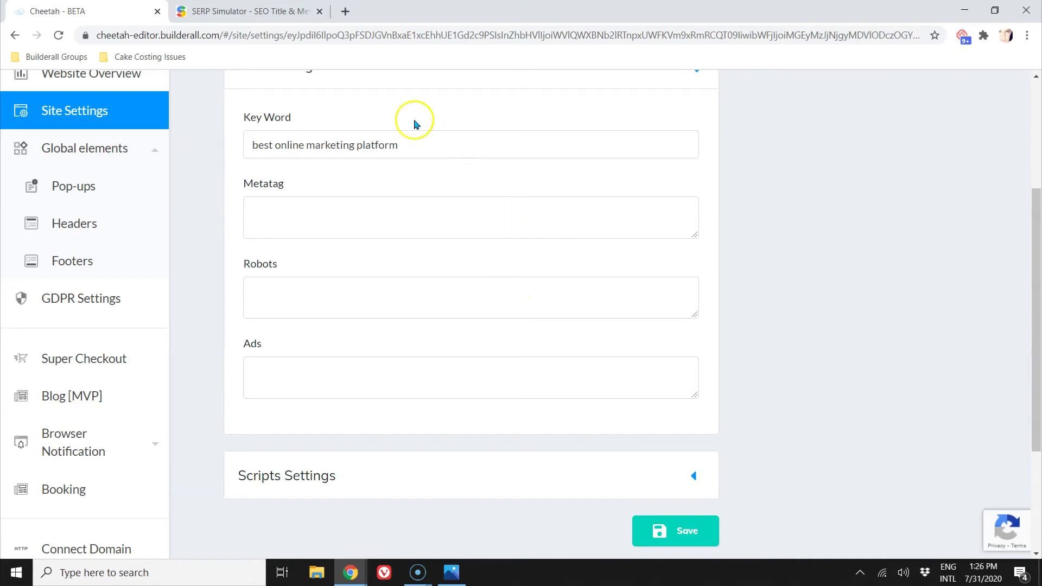
click(697, 522)
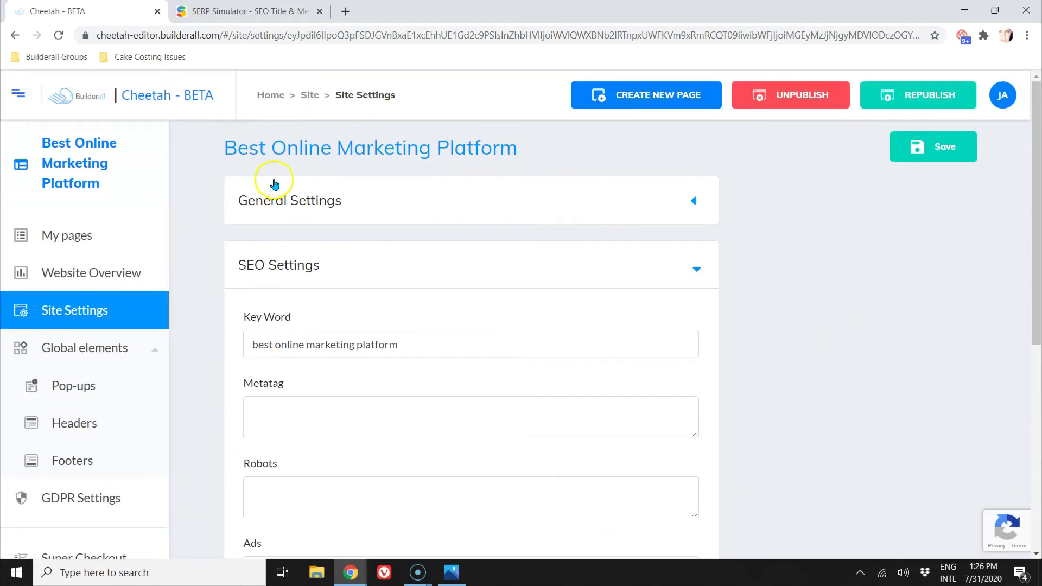
Return to the site's page list and open the settings of the Fastest Website Builder page.
click(90, 239)
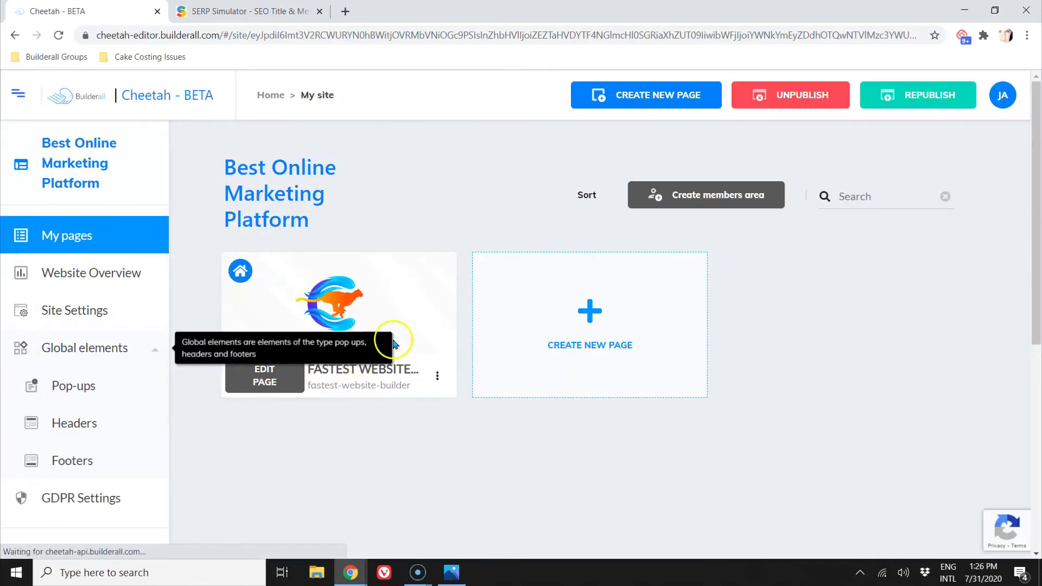
mouse_move(386, 330)
click(438, 376)
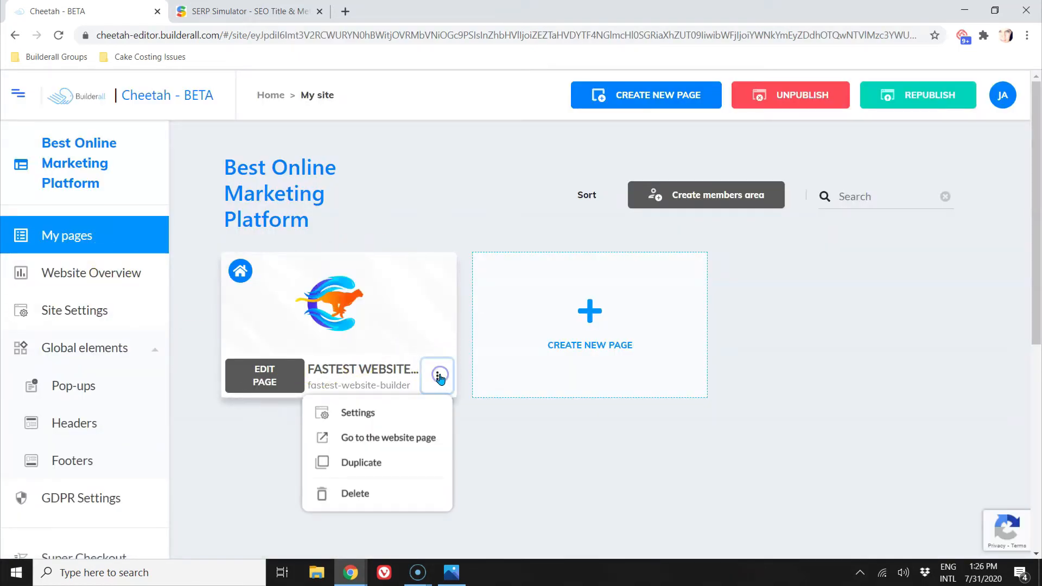
click(366, 412)
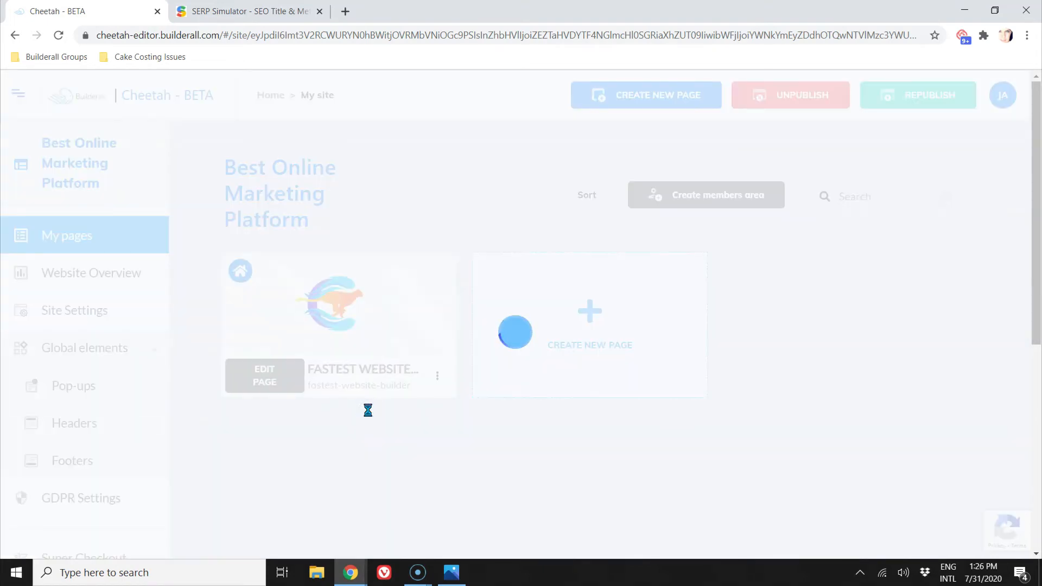
Review the page's name, address URL, title and the keyword phrase in its description.
scroll(489, 339, down, 1)
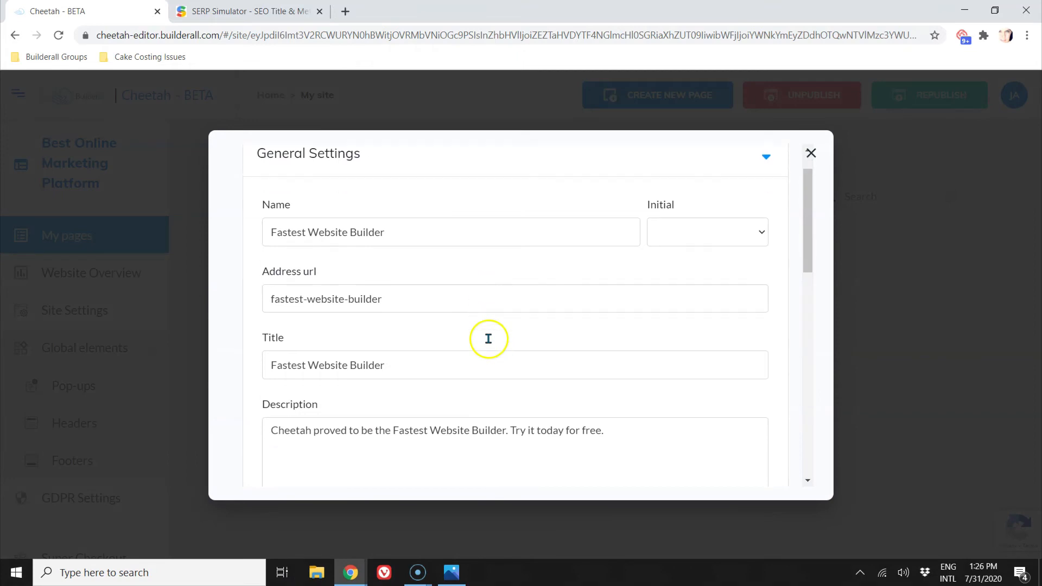
drag(266, 231, 422, 232)
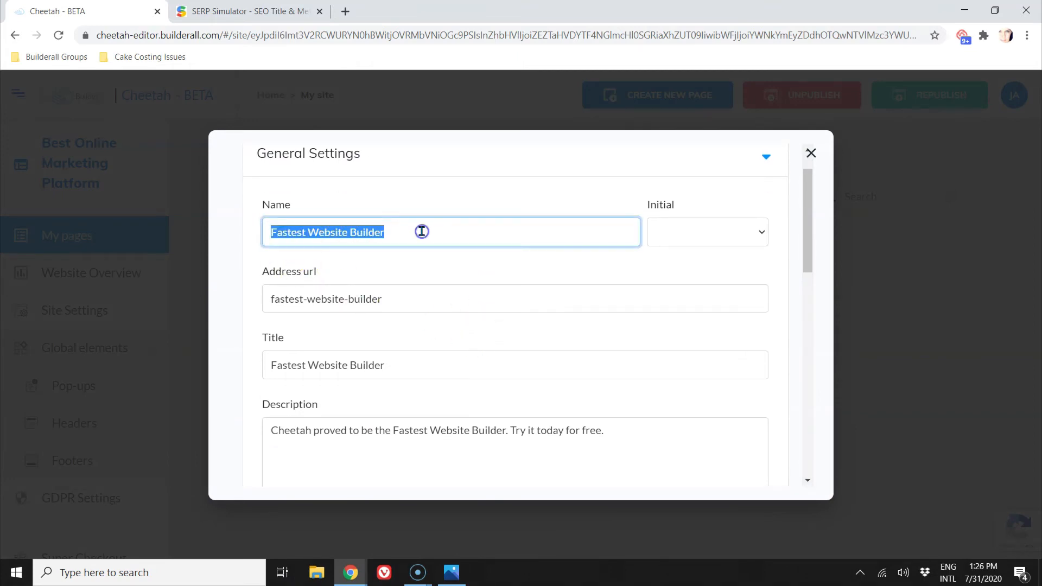
drag(265, 300, 402, 296)
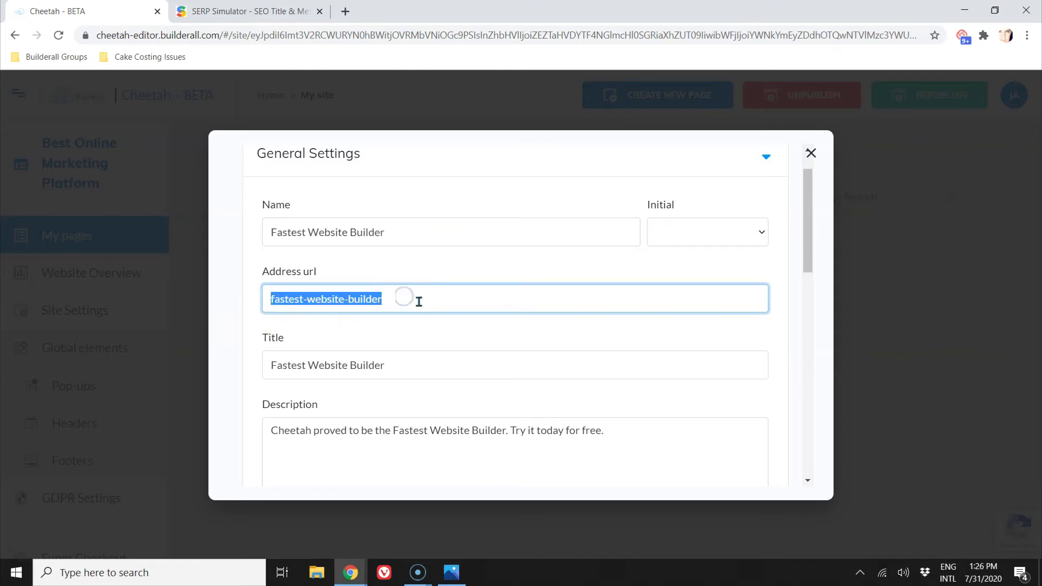
scroll(458, 337, down, 1)
drag(277, 321, 426, 320)
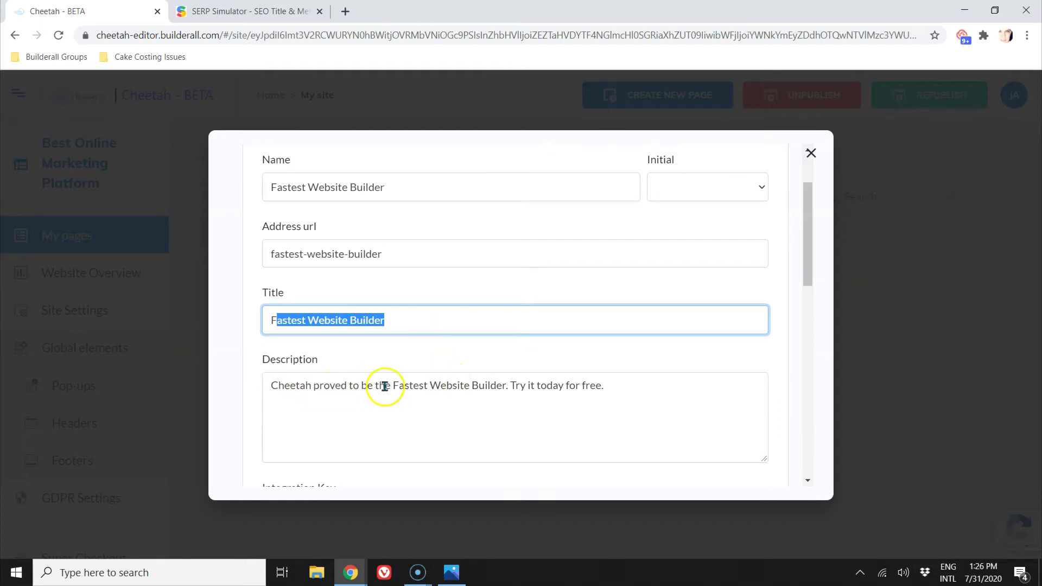
drag(391, 387, 505, 387)
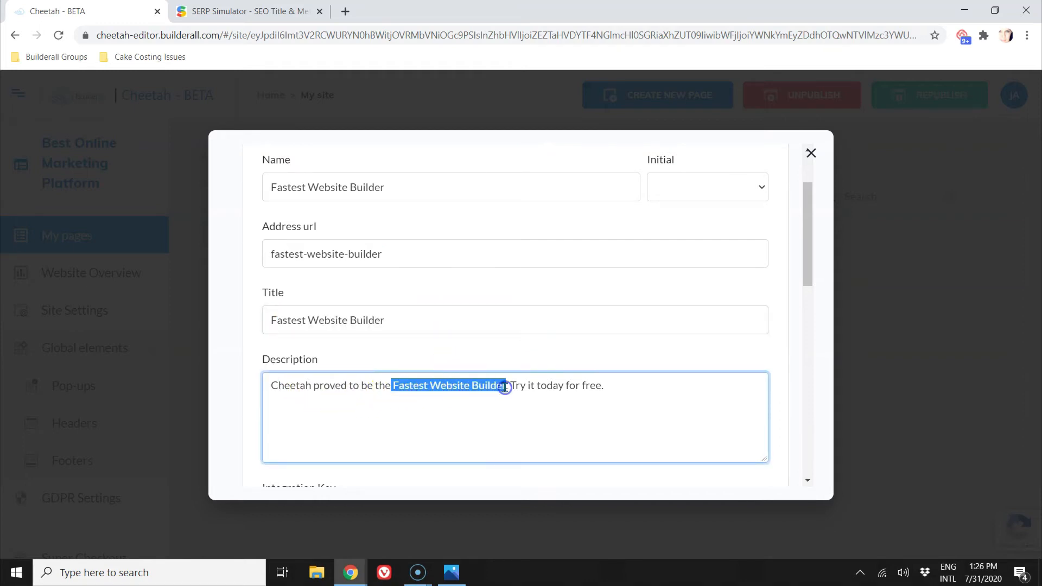
Expand the page's SEO Settings and examine its key words and metatag fields.
scroll(505, 388, down, 7)
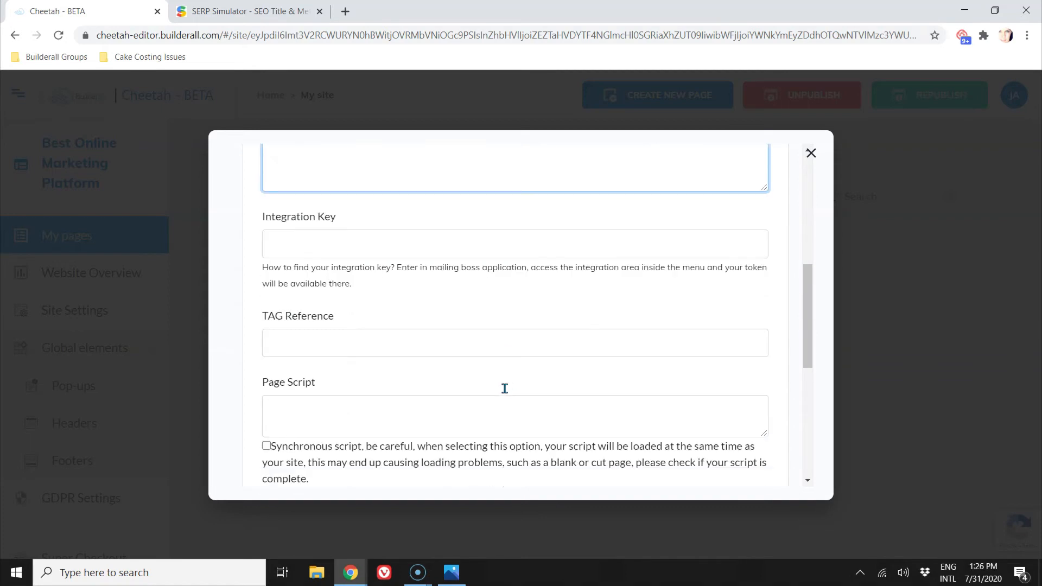
scroll(386, 354, down, 3)
click(310, 247)
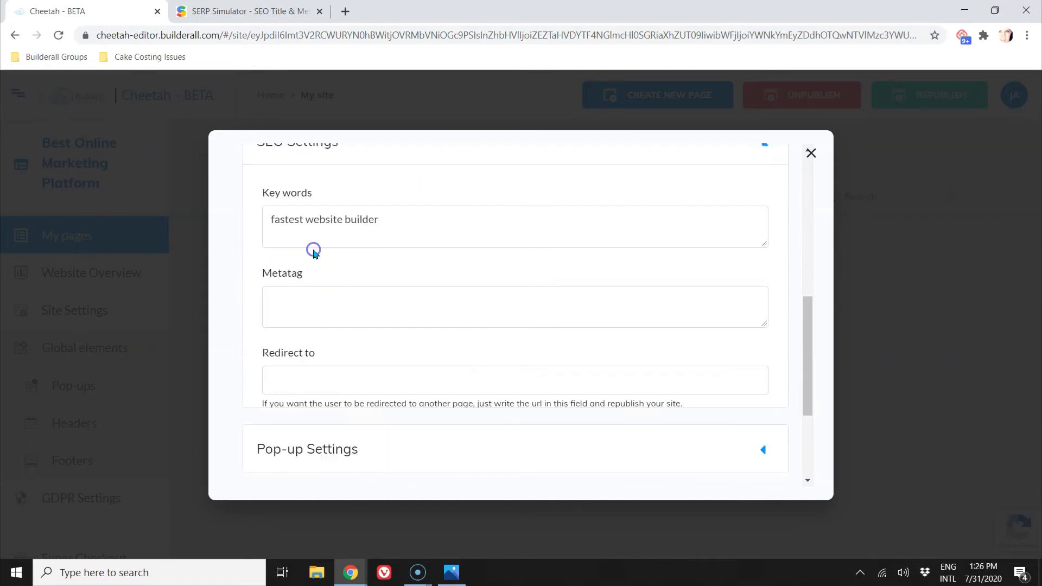
scroll(314, 253, up, 2)
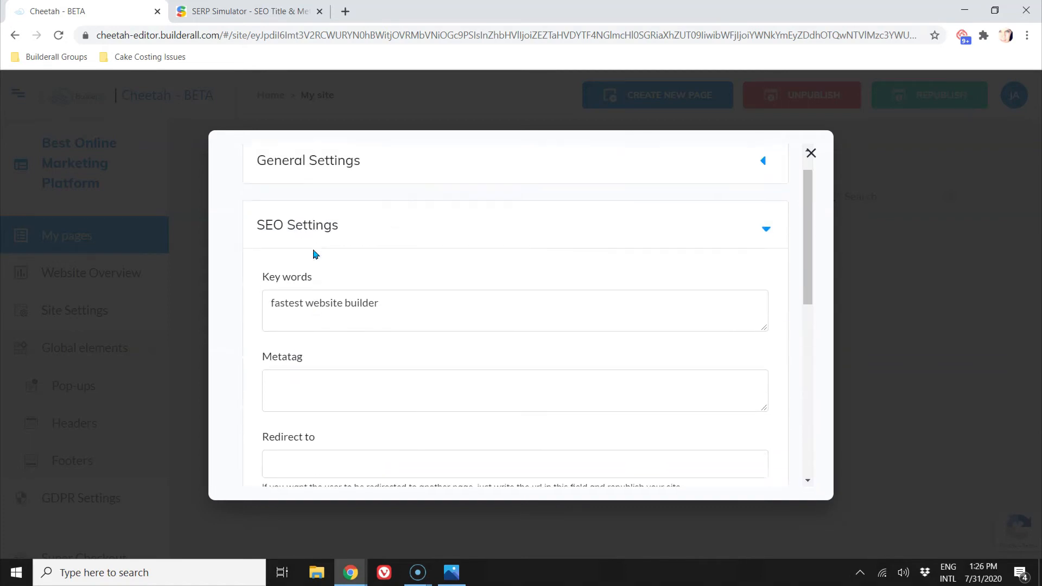
click(270, 311)
drag(270, 311, 365, 317)
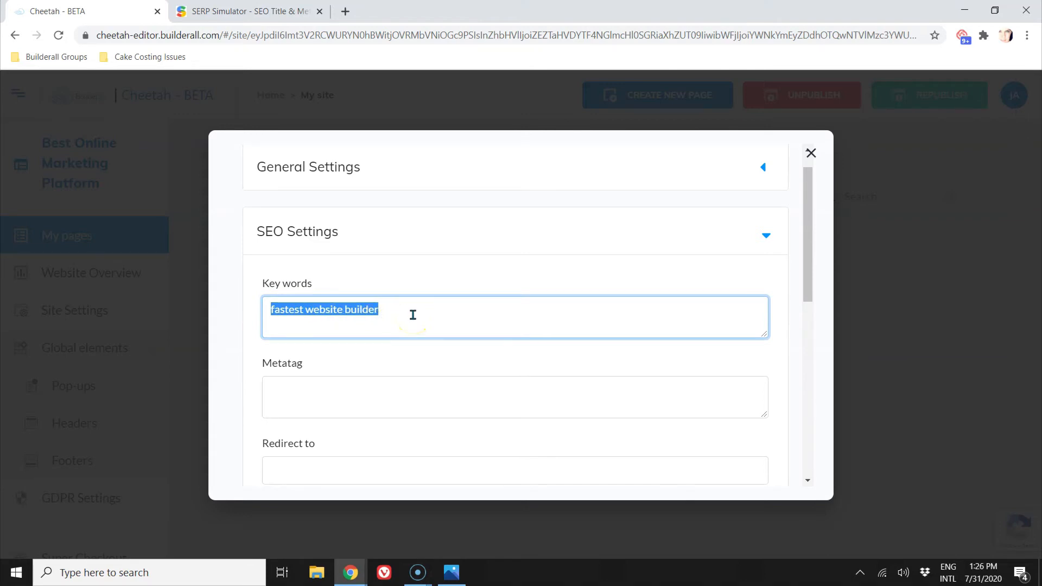
scroll(417, 322, down, 2)
click(337, 302)
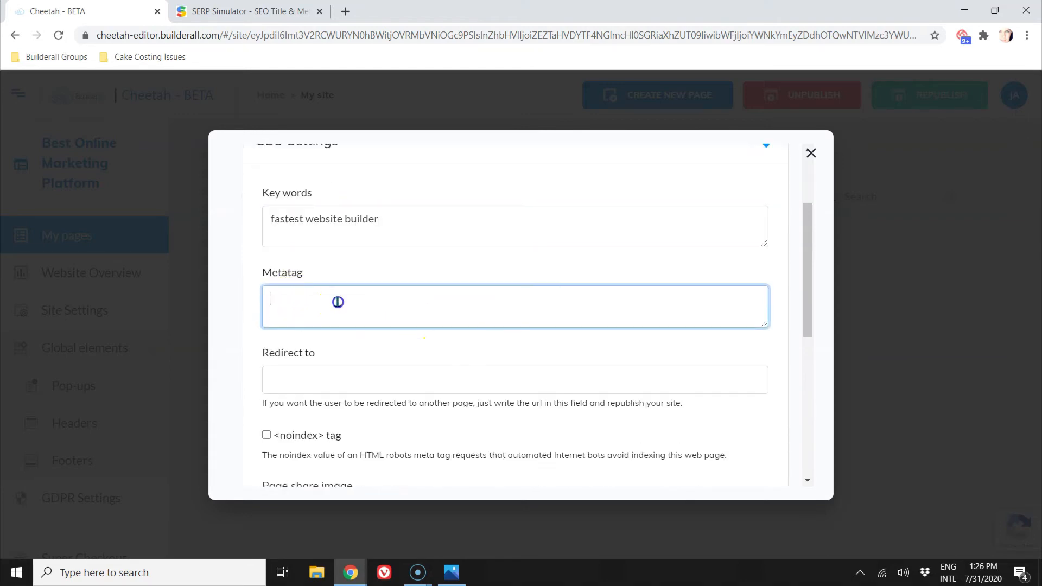
scroll(353, 238, up, 2)
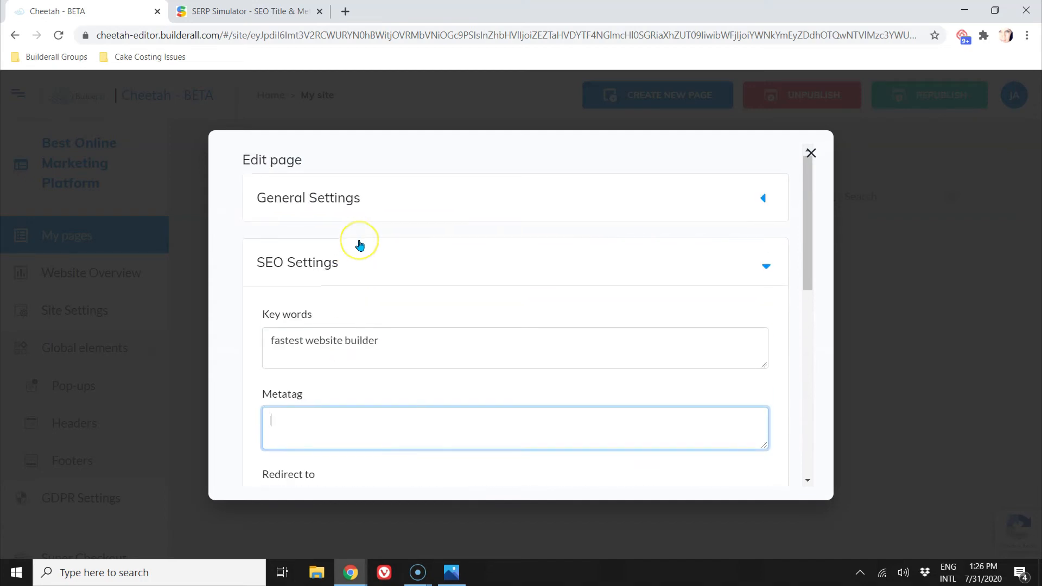
Examine the page's redirect, noindex tag and page share image options, down to the end of the settings.
scroll(360, 241, down, 2)
scroll(361, 236, down, 3)
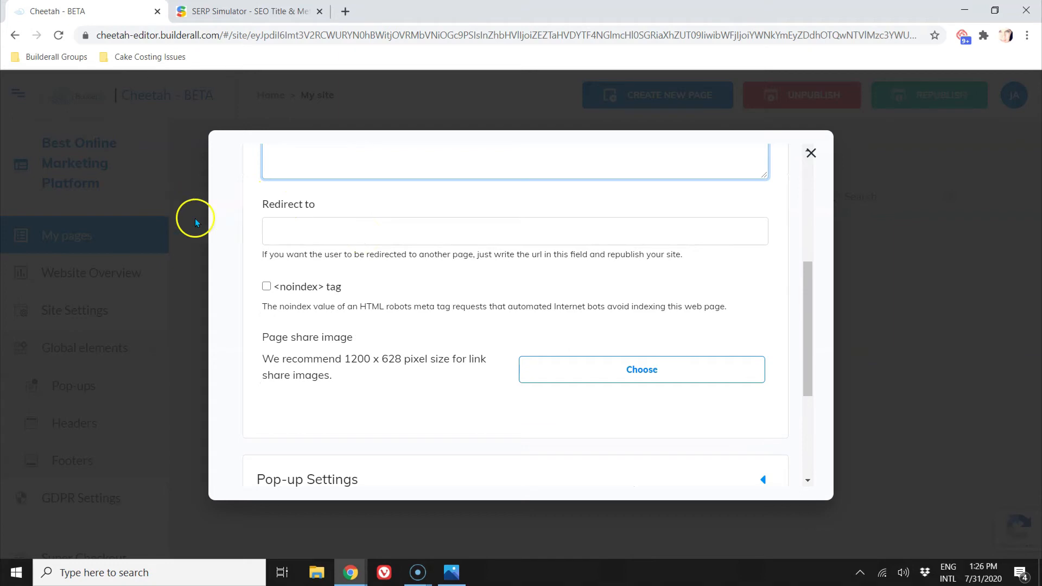
click(267, 286)
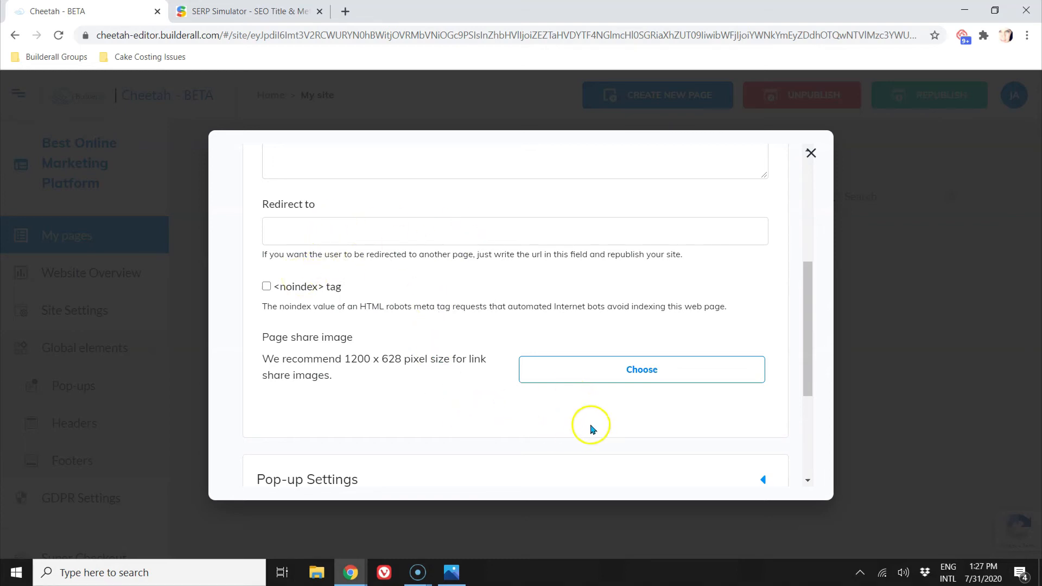
scroll(525, 329, down, 4)
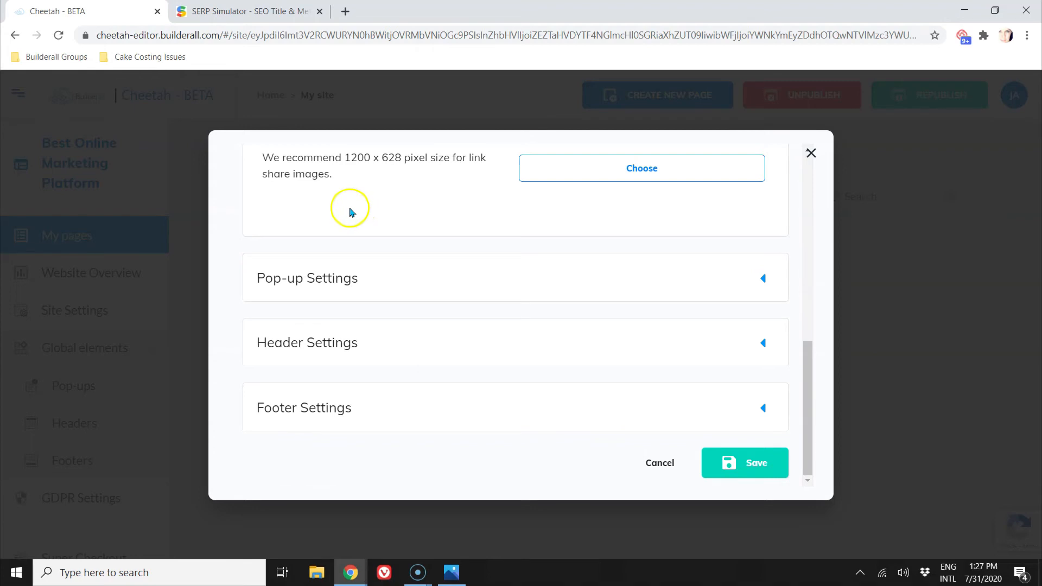
click(256, 12)
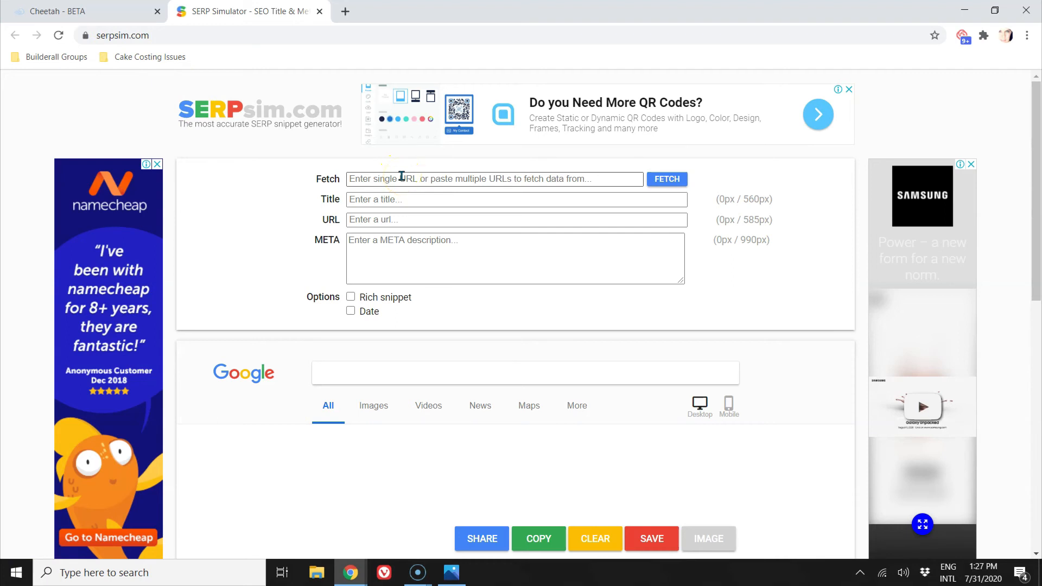
click(405, 178)
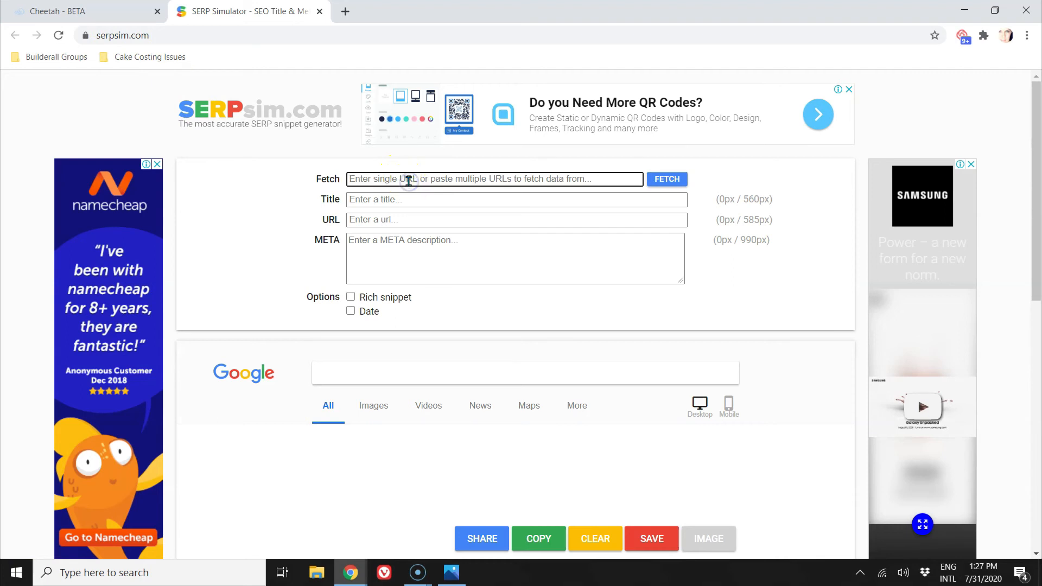
text(https)
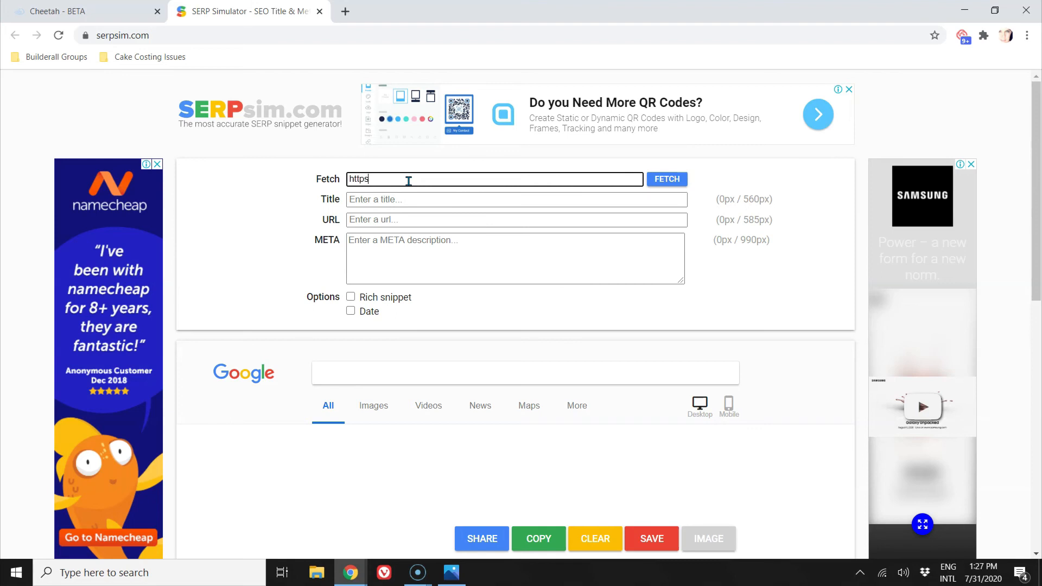
text(://www.cakecraftstudio.com)
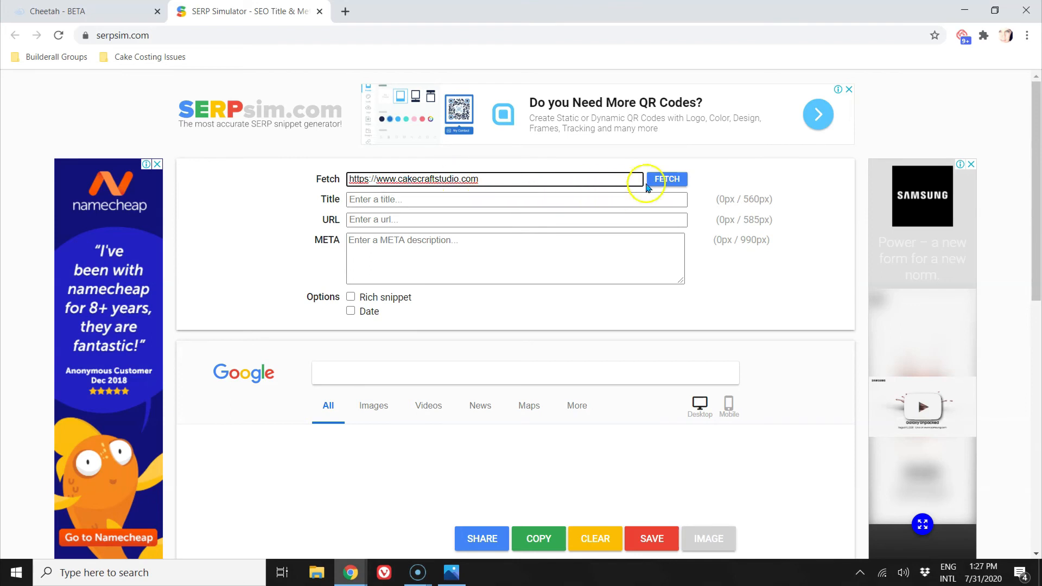
click(656, 179)
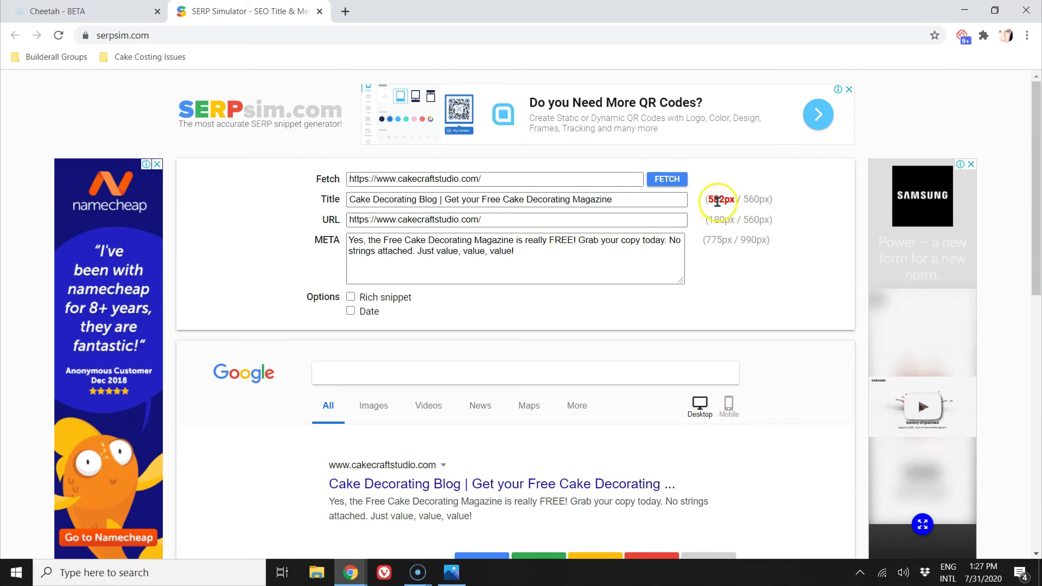
Check the fetched title's pixel length against its limit and enable the Rich snippet option for the desktop search preview.
drag(707, 199, 779, 200)
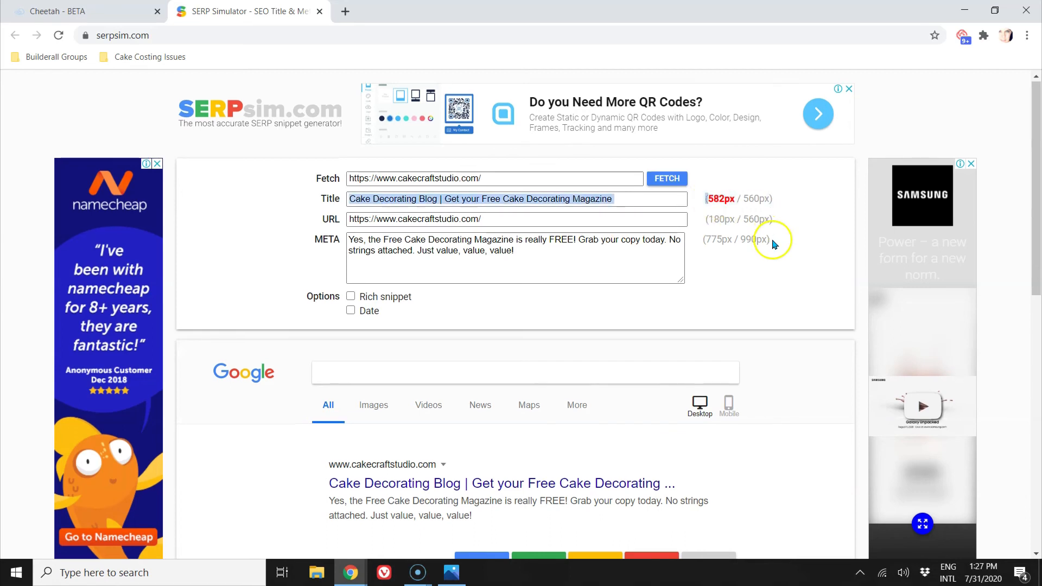
scroll(765, 233, down, 1)
click(351, 253)
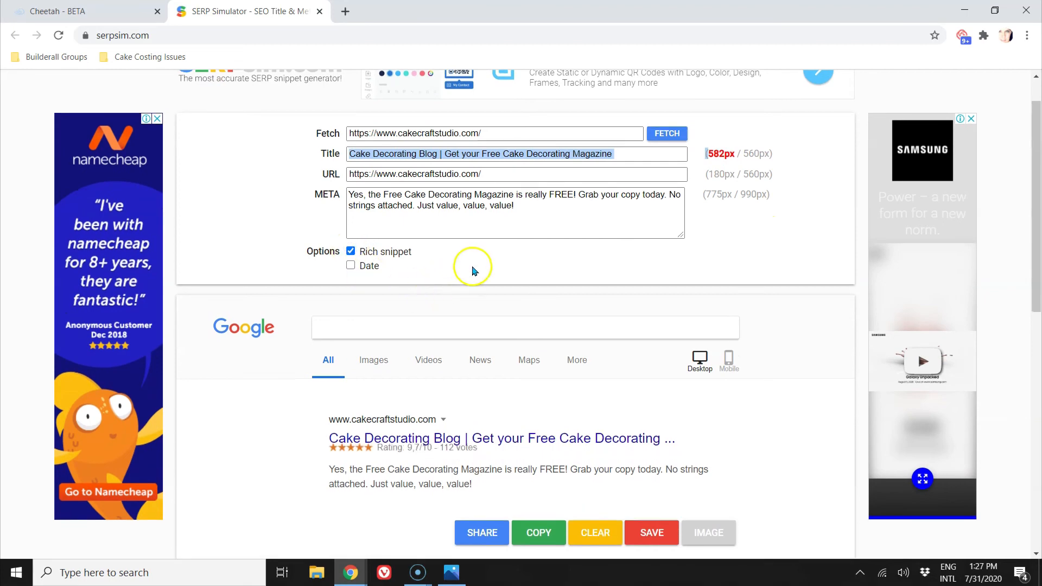
scroll(468, 258, down, 3)
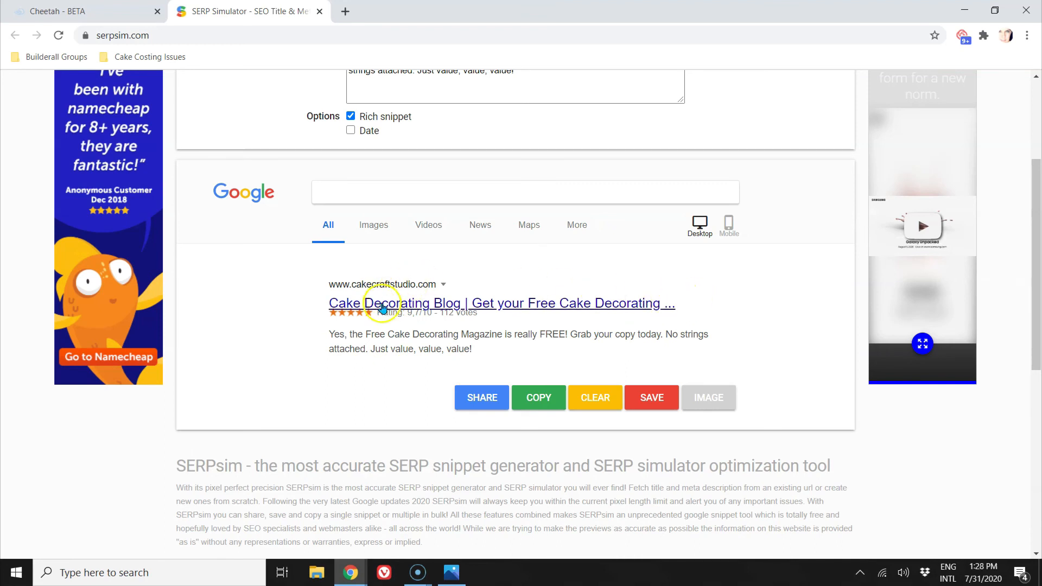
Show the search snippet in its mobile preview, then return to the page settings in Cheetah.
scroll(695, 298, up, 1)
click(729, 272)
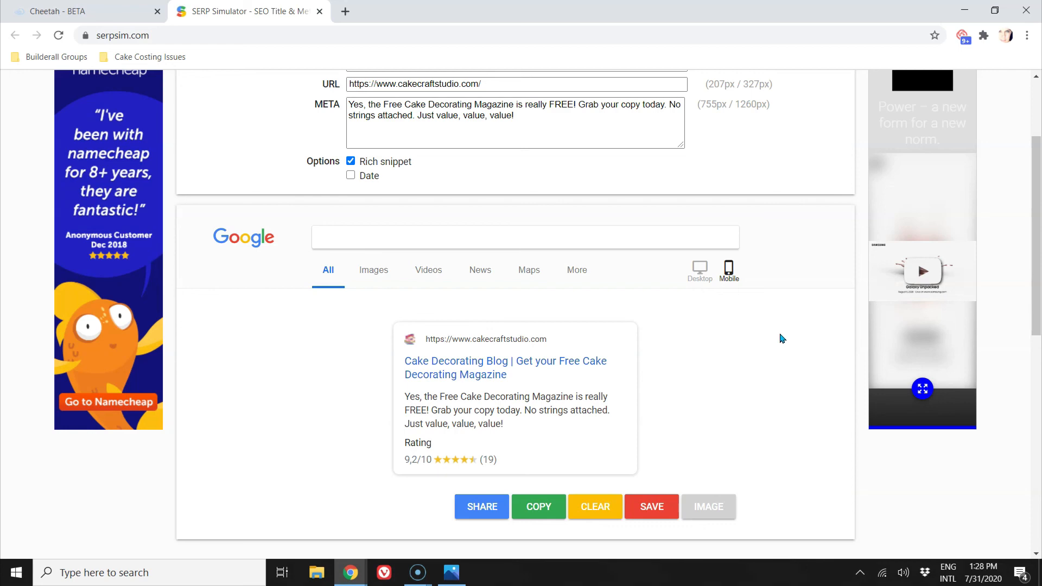
scroll(784, 340, up, 3)
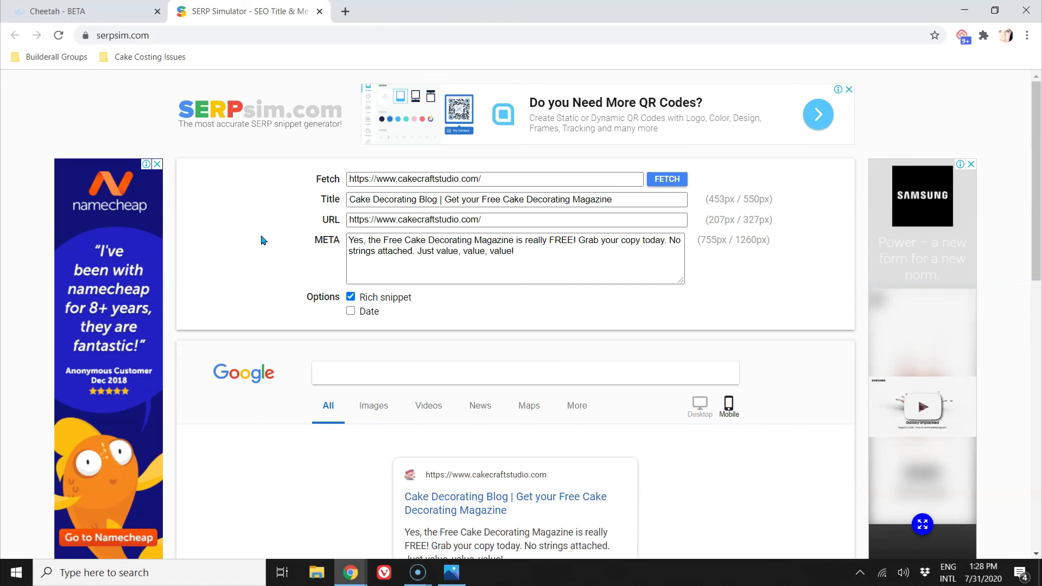
click(116, 11)
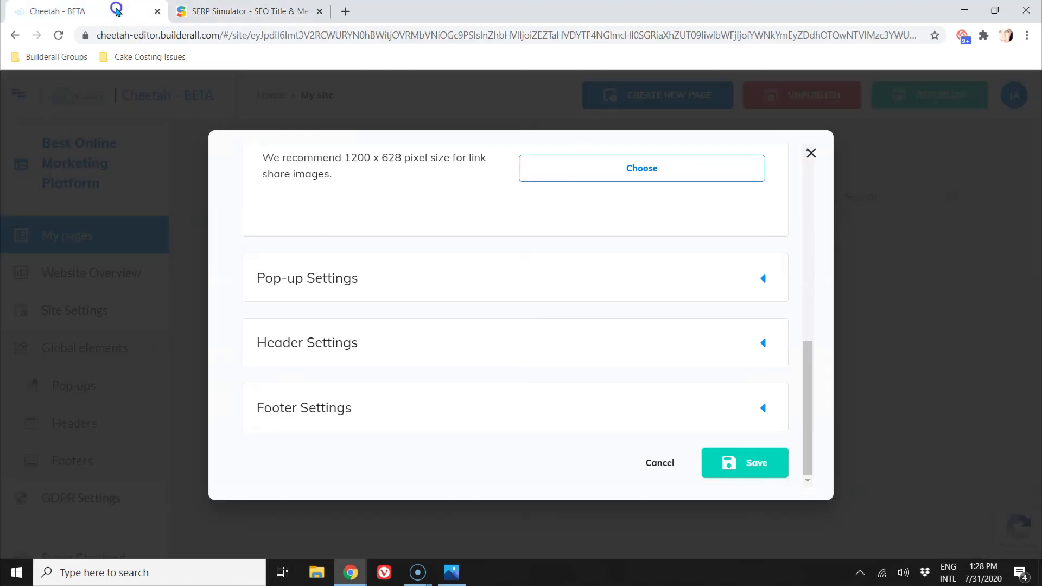